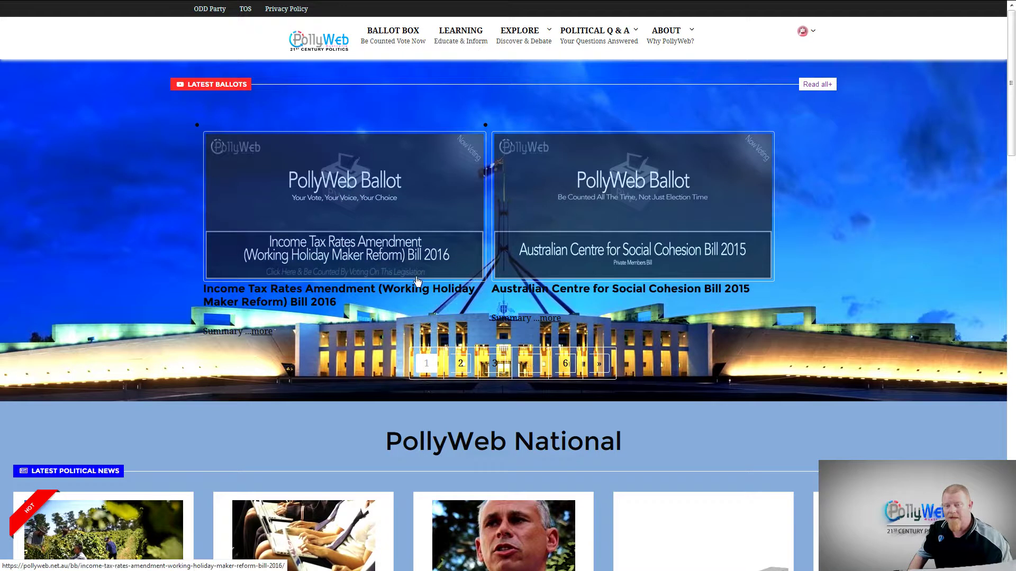
# - Open the Income Tax Rates Amendment (Working Holiday Maker Reform) Bill 2016 ballot and look over its bill text and progress details
pyautogui.click(398, 255)
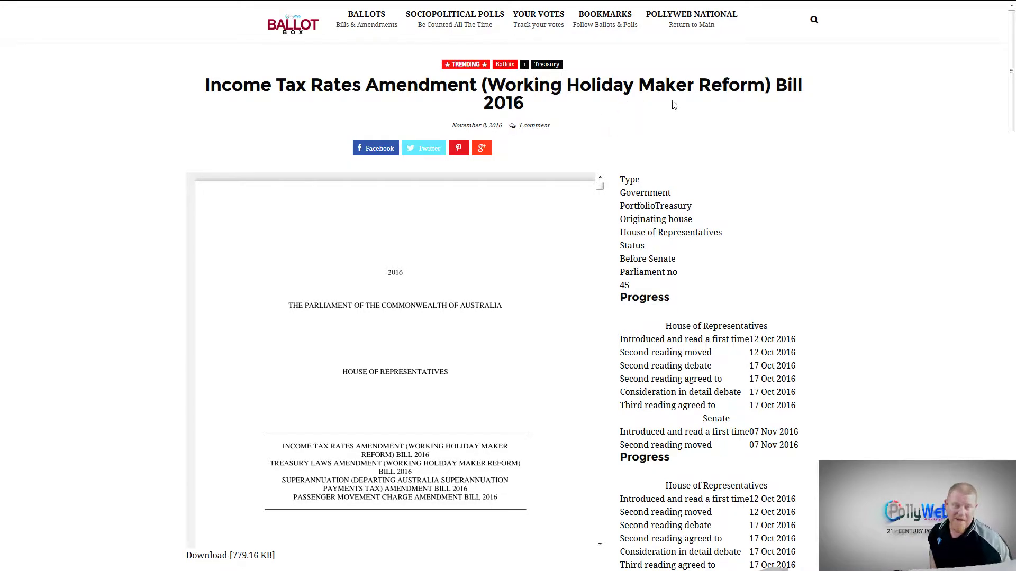
pyautogui.scroll(-6, 674, 106)
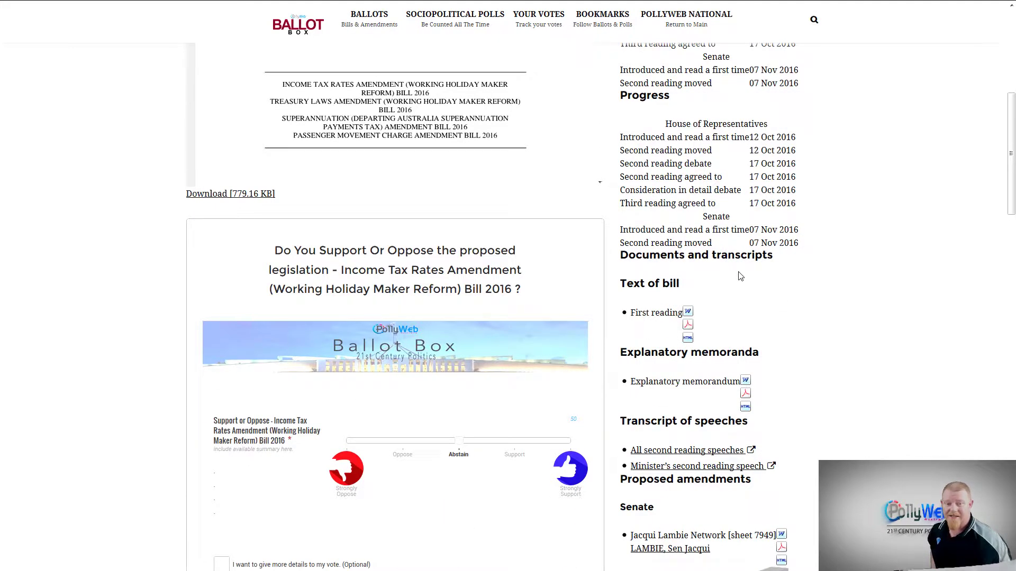
pyautogui.scroll(3, 762, 296)
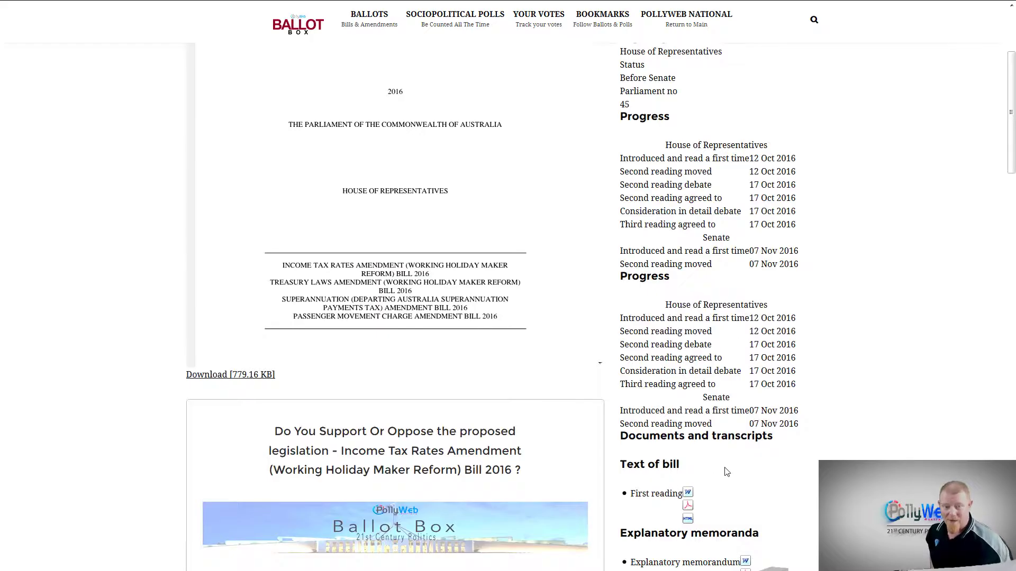
pyautogui.scroll(3, 729, 450)
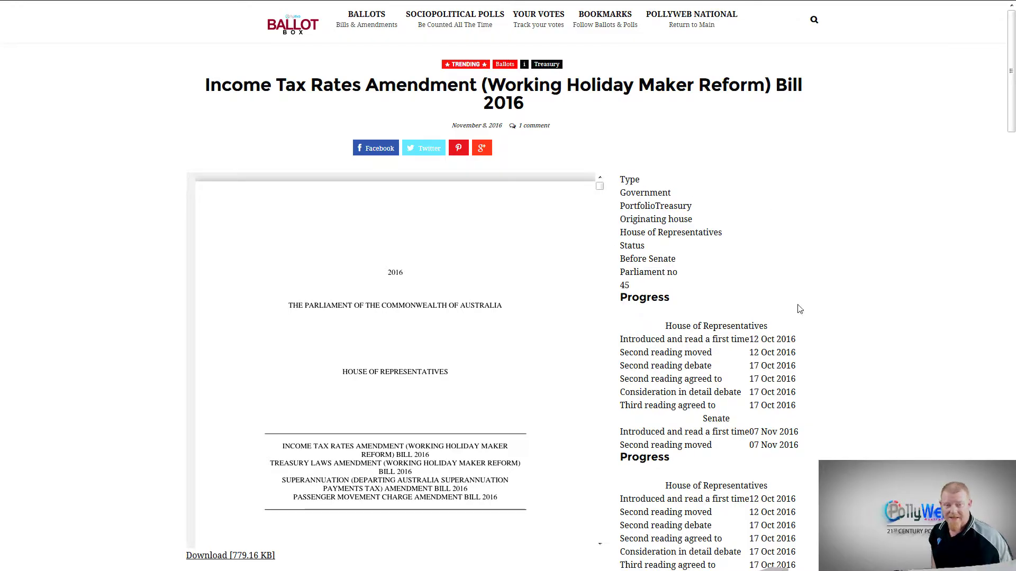
# - Examine the ballot page's voting form, supporting documents, speech transcripts, proposed amendments, committee notes and collection options
pyautogui.scroll(-5, 798, 309)
pyautogui.scroll(-3, 816, 275)
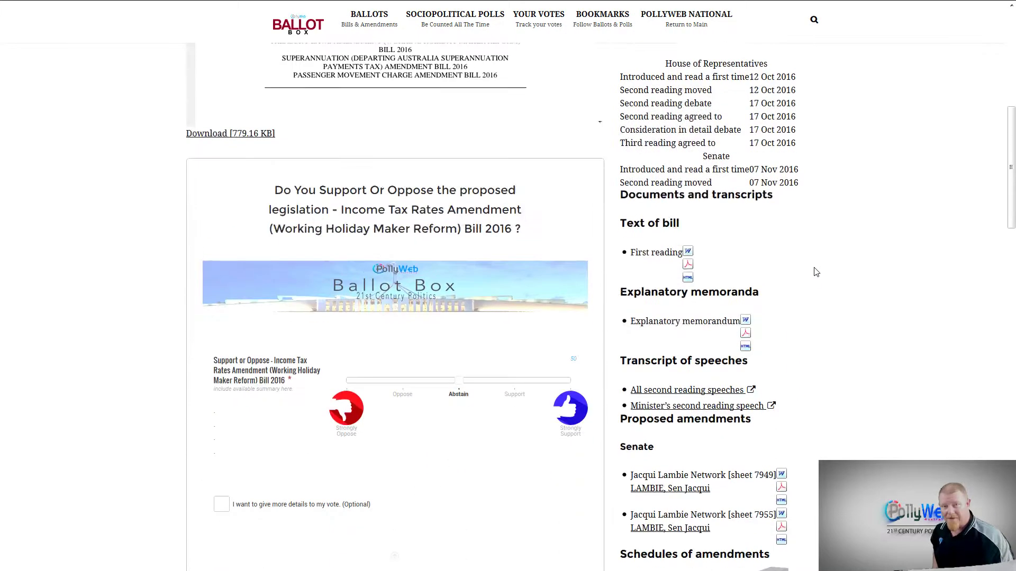
pyautogui.scroll(-1, 816, 272)
pyautogui.scroll(3, 816, 271)
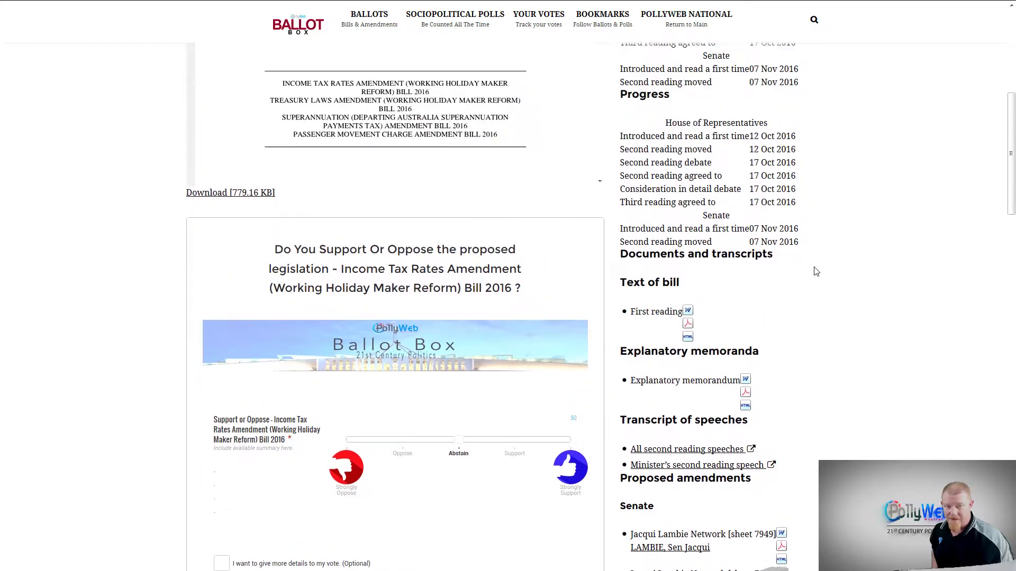
pyautogui.scroll(1, 816, 271)
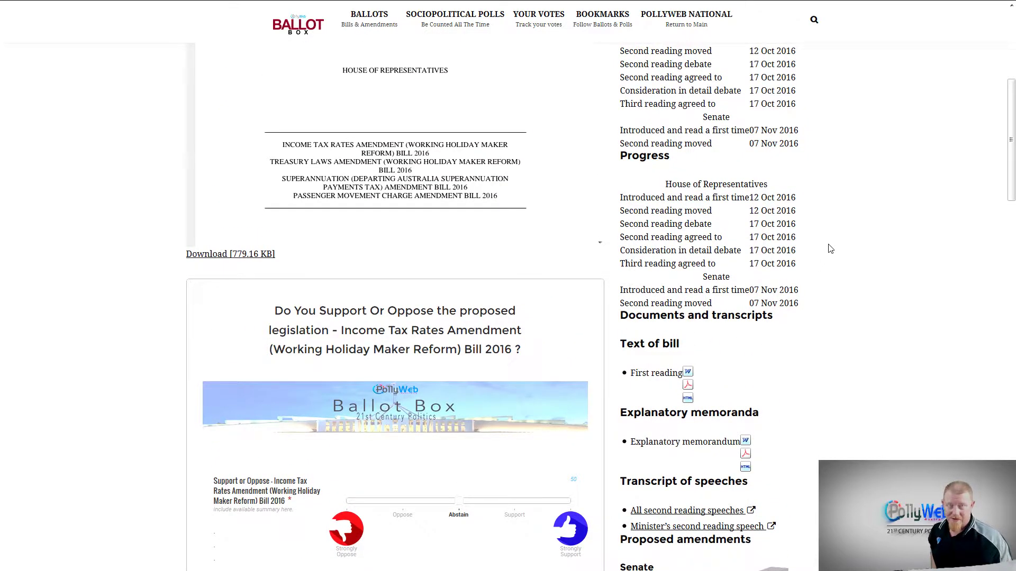
pyautogui.scroll(-2, 817, 242)
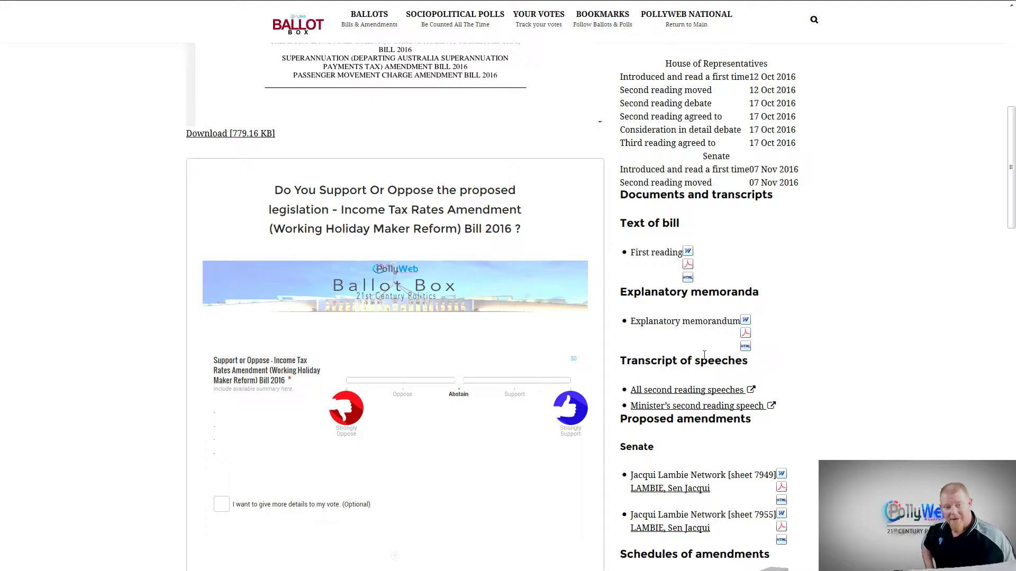
pyautogui.scroll(-2, 706, 372)
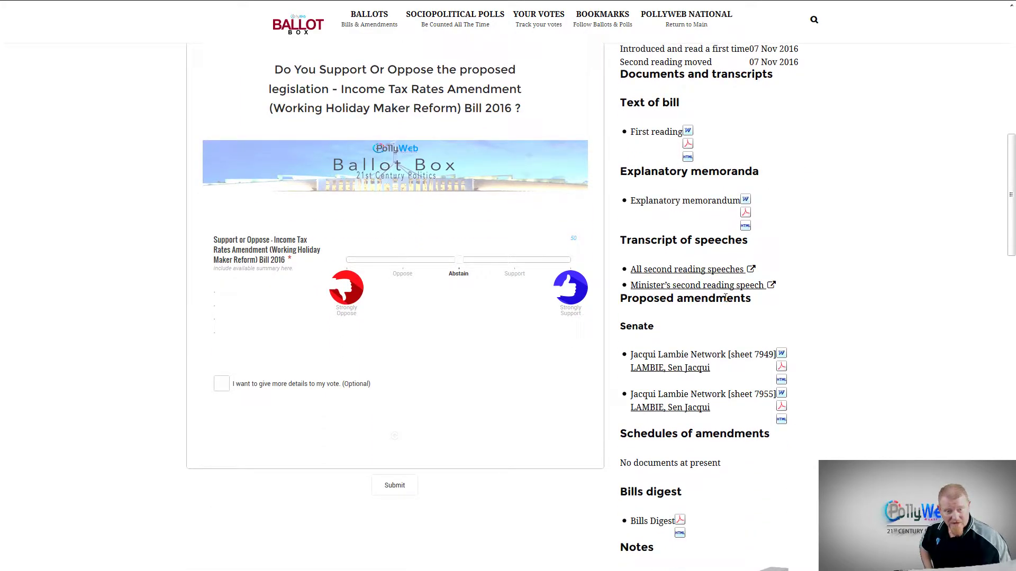
pyautogui.scroll(-4, 660, 329)
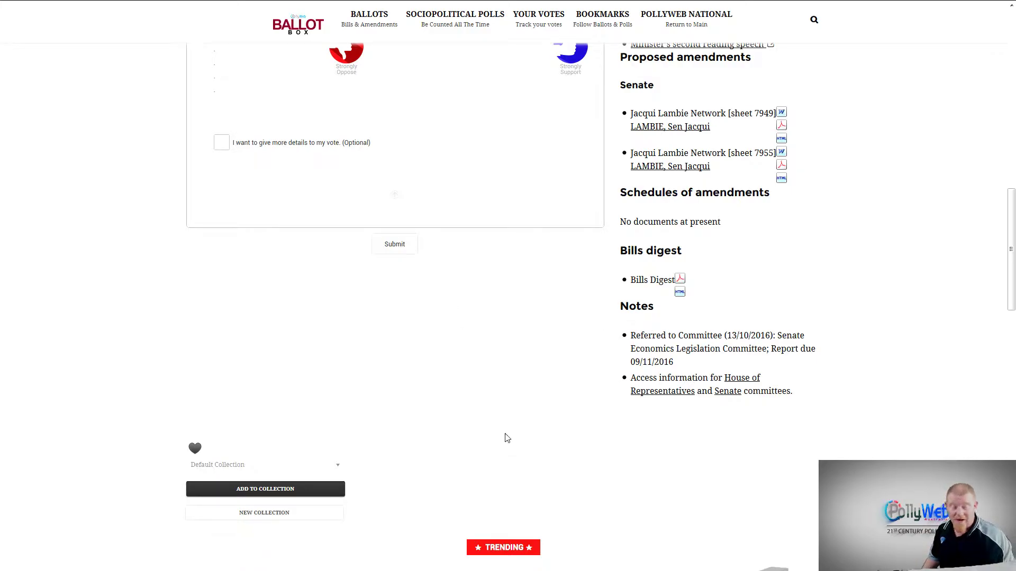
pyautogui.scroll(-5, 538, 345)
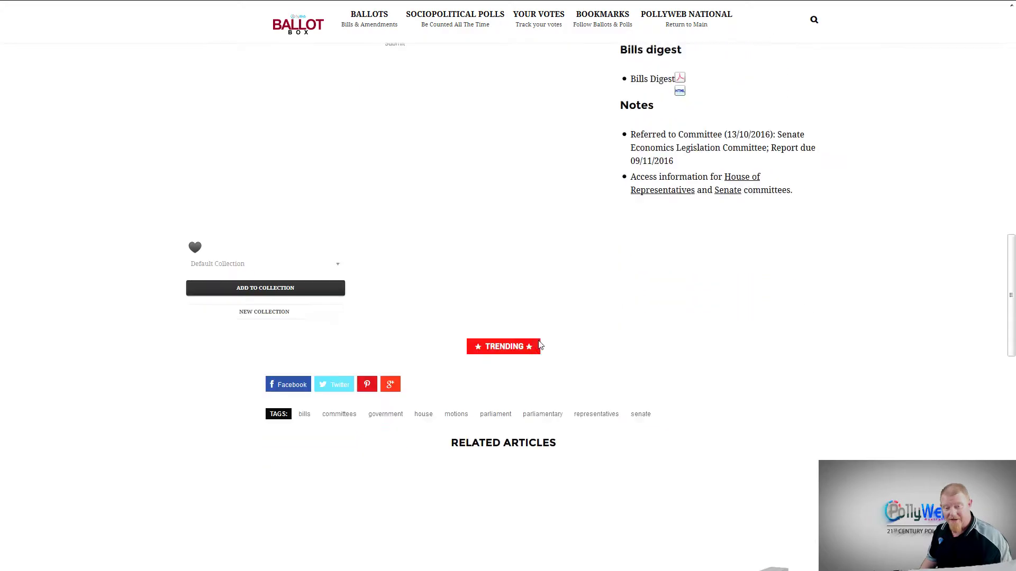
pyautogui.scroll(5, 628, 386)
pyautogui.scroll(12, 631, 380)
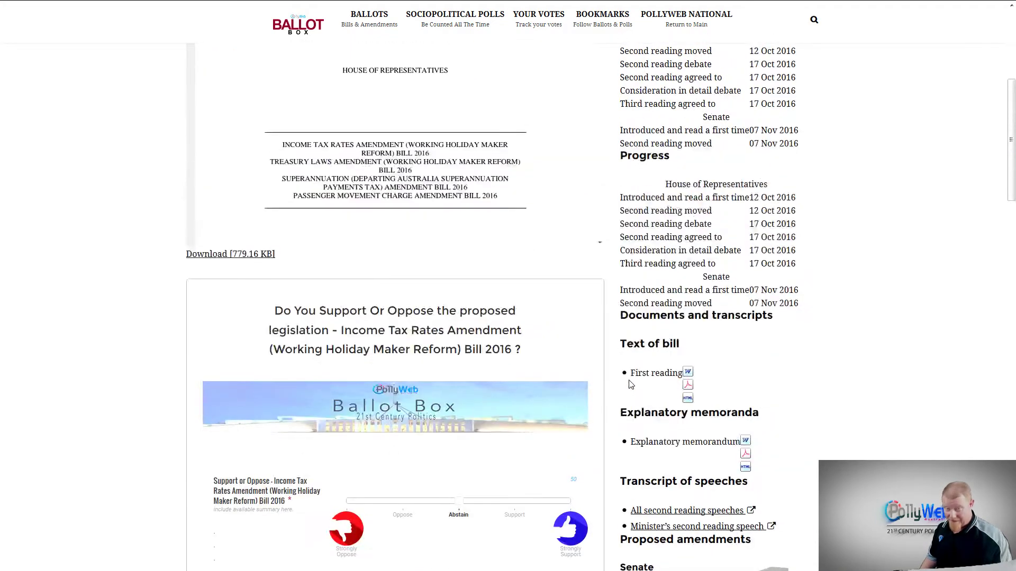
pyautogui.scroll(1, 630, 375)
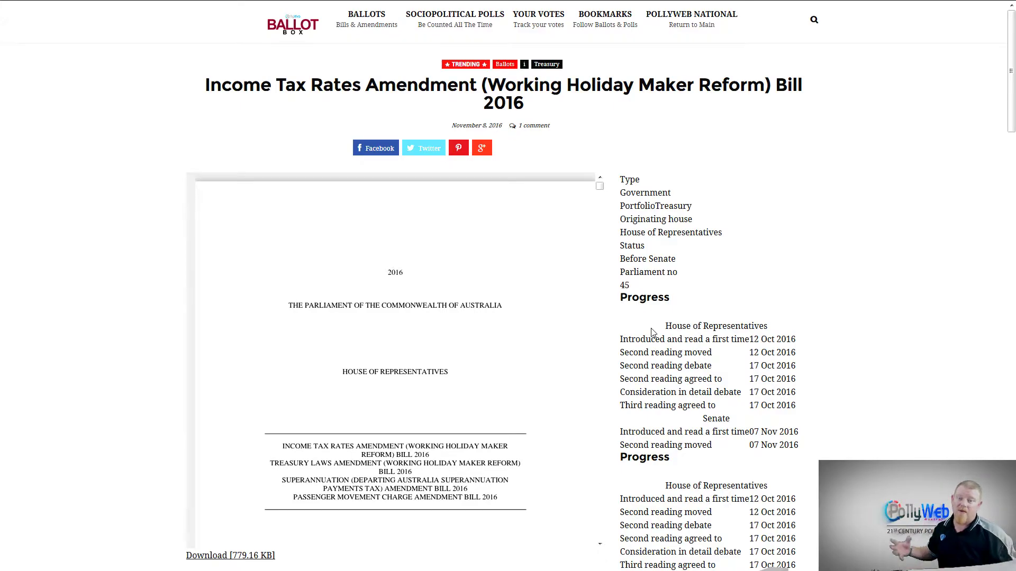
# - Set the support-or-oppose slider for the Income Tax Rates Amendment bill to Support at 75
pyautogui.scroll(-5, 531, 312)
pyautogui.scroll(-9, 843, 379)
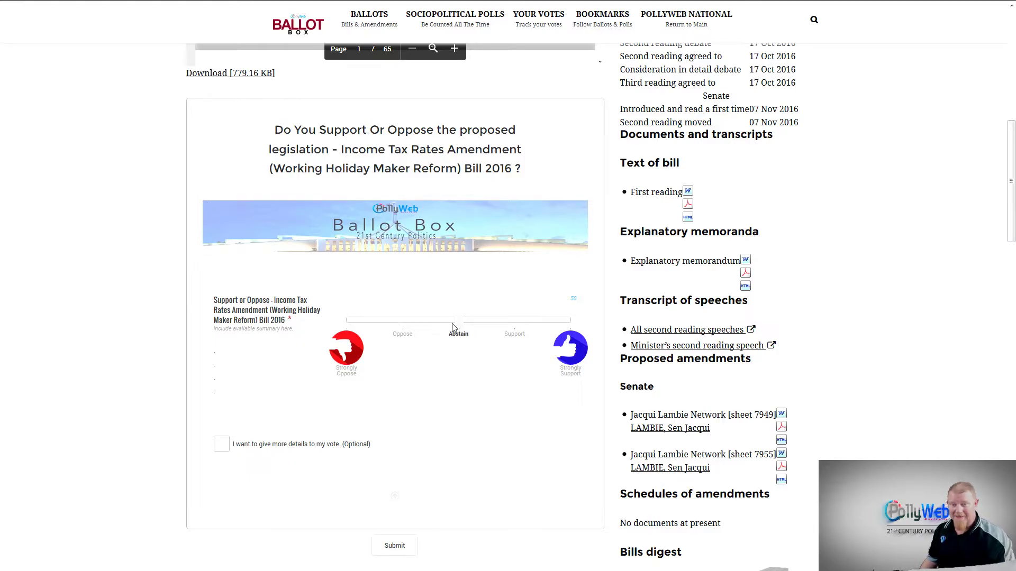
pyautogui.moveTo(458, 320); pyautogui.dragTo(515, 332)
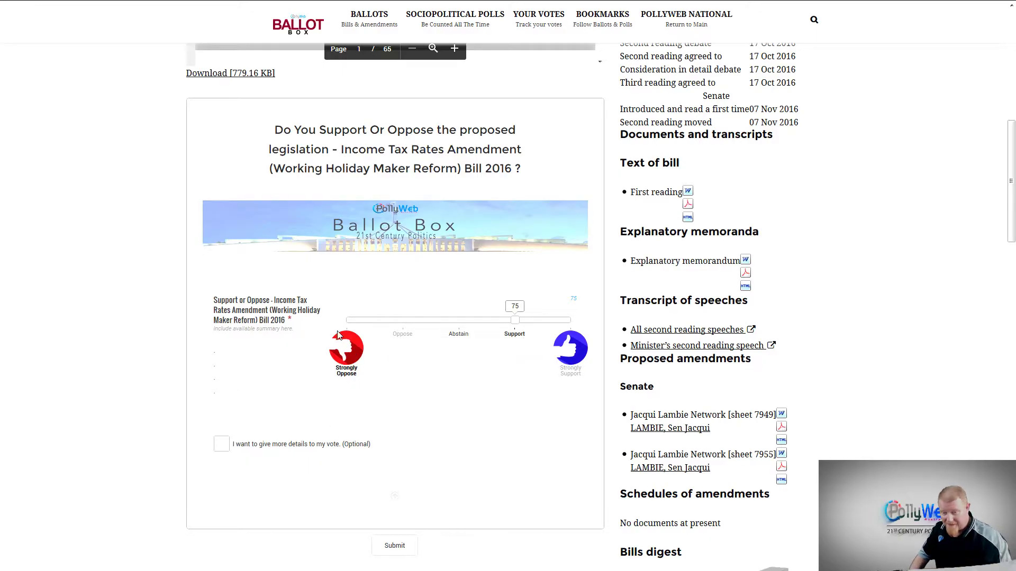
# - Enable the option to give more details to the vote and review the impact rating sliders from Humanitarian Impact to Overall
pyautogui.click(222, 447)
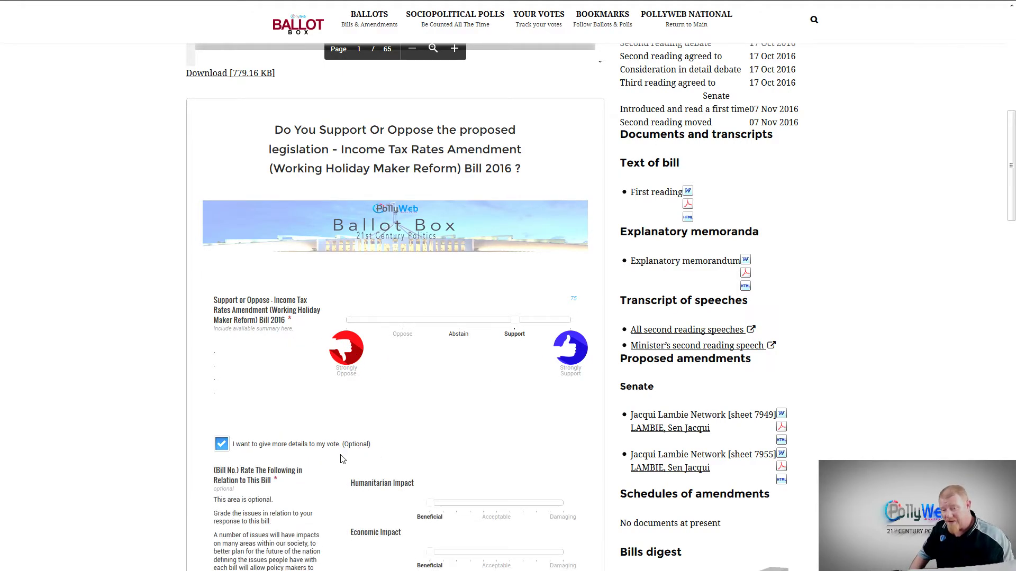
pyautogui.scroll(-3, 322, 442)
pyautogui.scroll(-2, 300, 307)
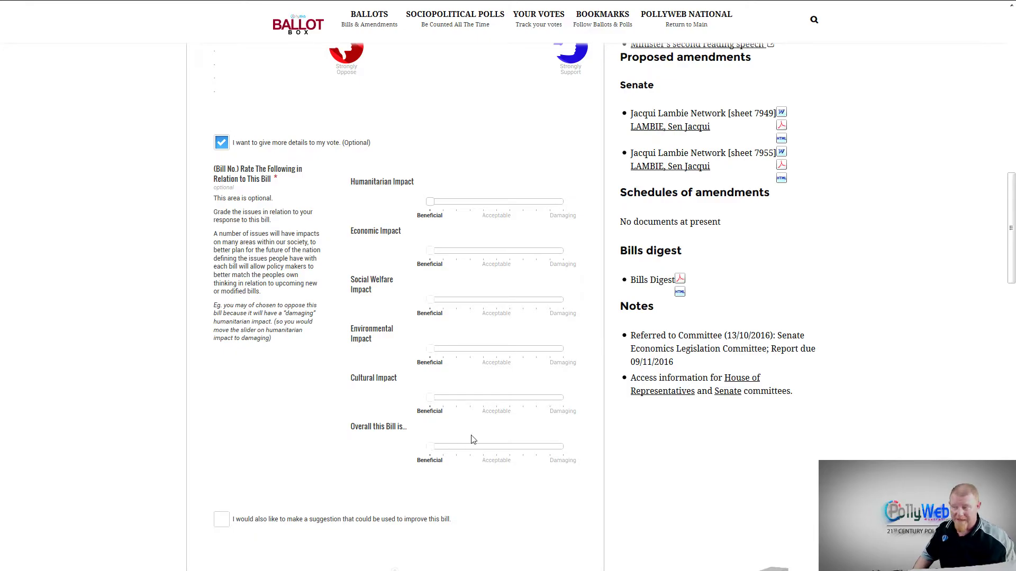
pyautogui.scroll(-1, 406, 385)
pyautogui.scroll(-4, 406, 385)
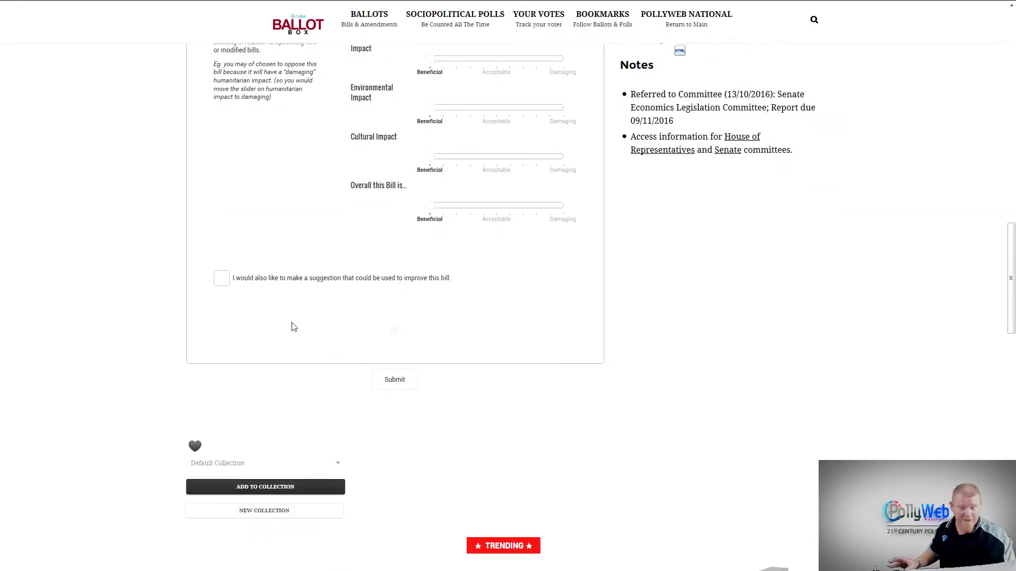
# - Enable the option to suggest improvements to the bill, activate the first suggestion line and review the comment fields
pyautogui.click(221, 277)
pyautogui.click(417, 419)
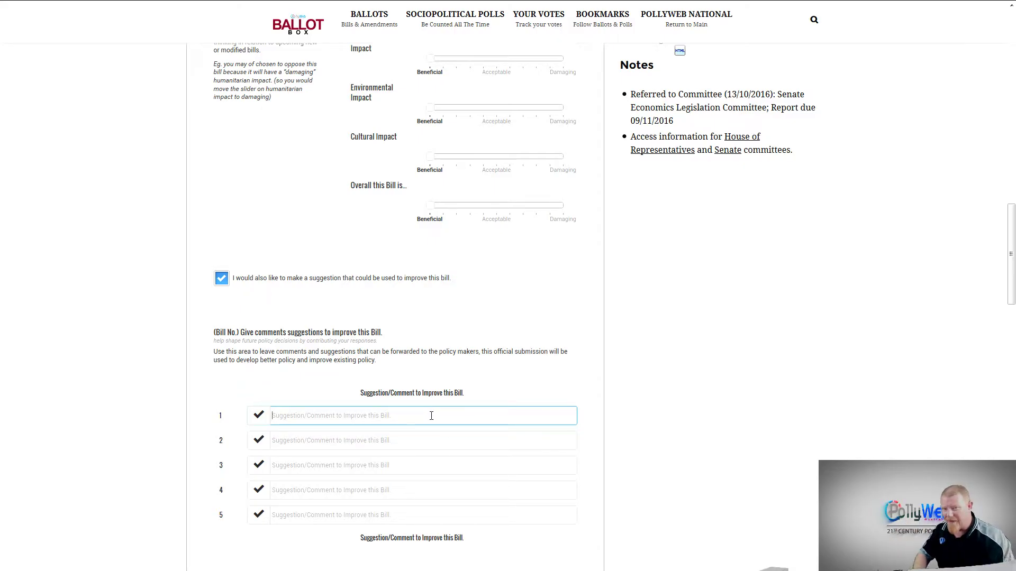
pyautogui.scroll(-2, 456, 463)
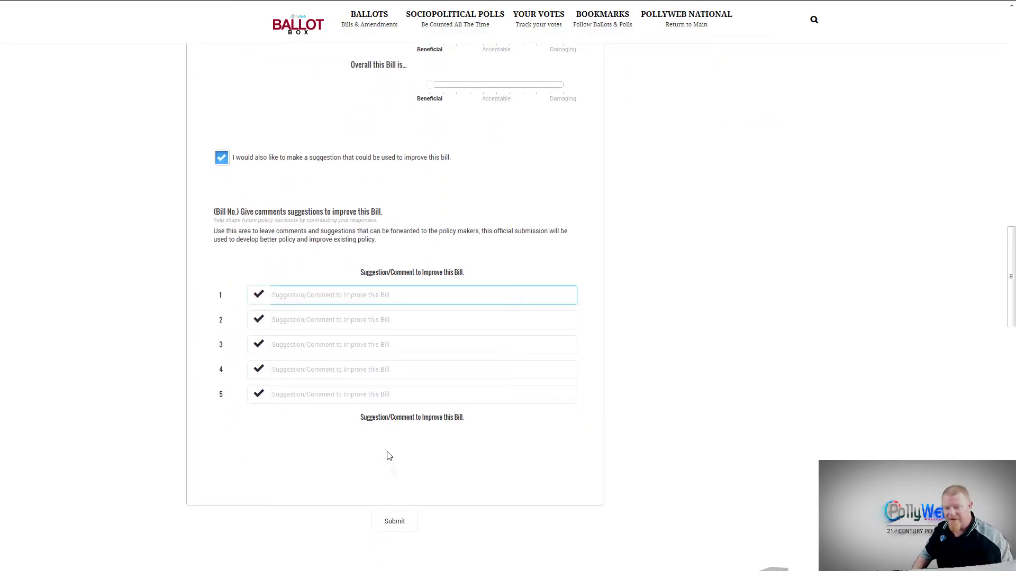
# - Turn off the improvement suggestion option and the option to give more details to the vote
pyautogui.click(224, 160)
pyautogui.scroll(10, 302, 354)
pyautogui.click(222, 321)
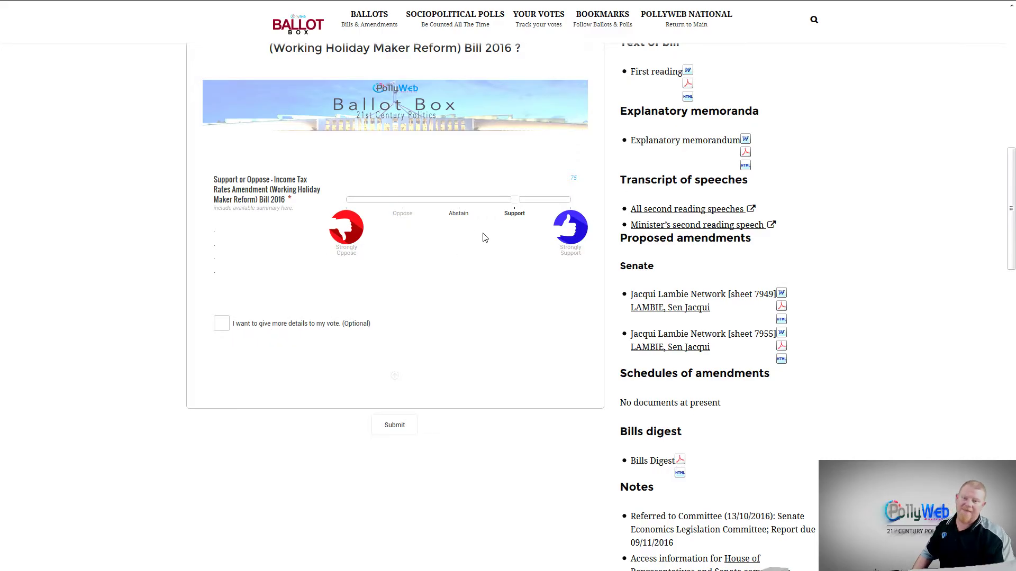
# - Set the support-or-oppose slider for the bill to Strongly Oppose at 0
pyautogui.scroll(2, 481, 233)
pyautogui.moveTo(517, 319); pyautogui.dragTo(371, 315)
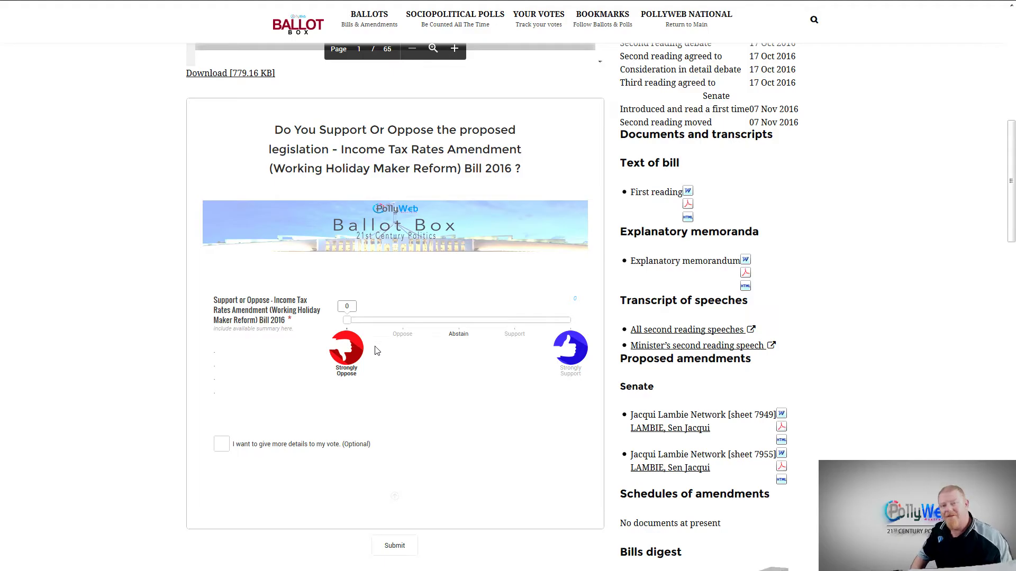
pyautogui.scroll(5, 374, 346)
pyautogui.scroll(-6, 373, 346)
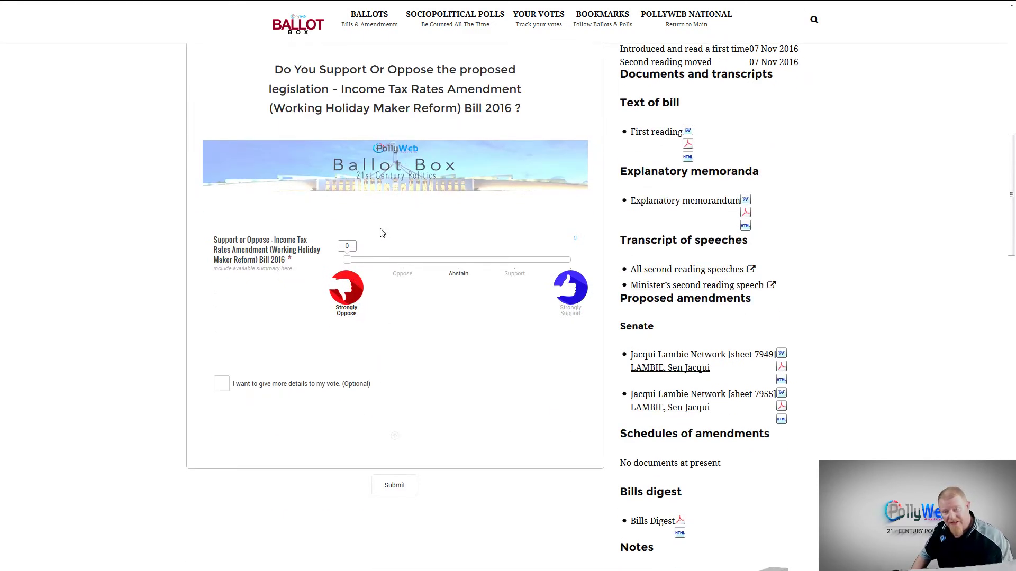
pyautogui.moveTo(347, 260)
pyautogui.mouseDown()
pyautogui.moveTo(571, 259)
pyautogui.moveTo(344, 258)
pyautogui.mouseUp()
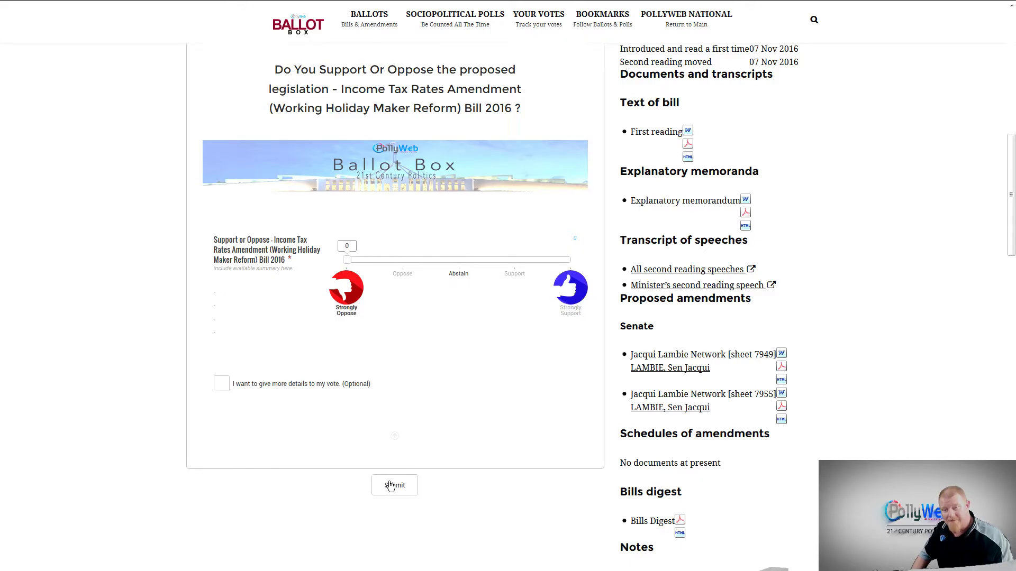